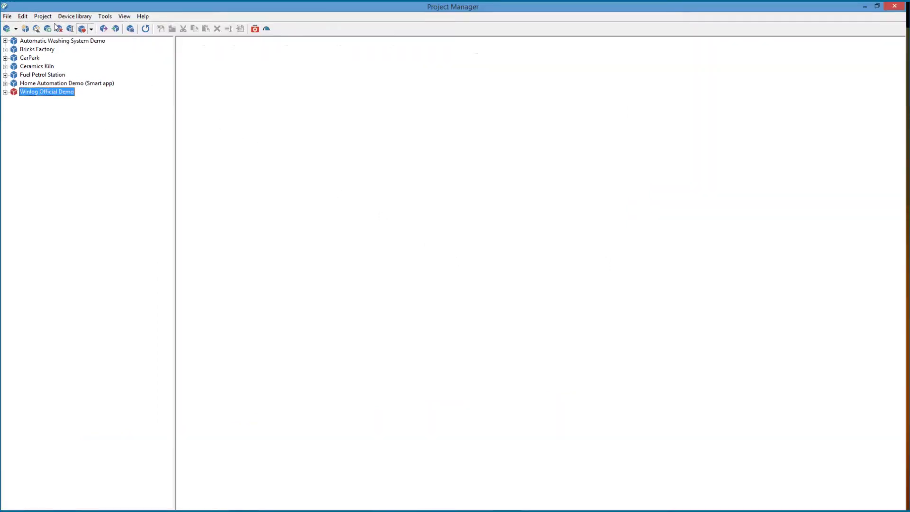
Step: Create an empty project named Tutorial and select Options in its Configuration folder
click(41, 15)
mouse_move(50, 38)
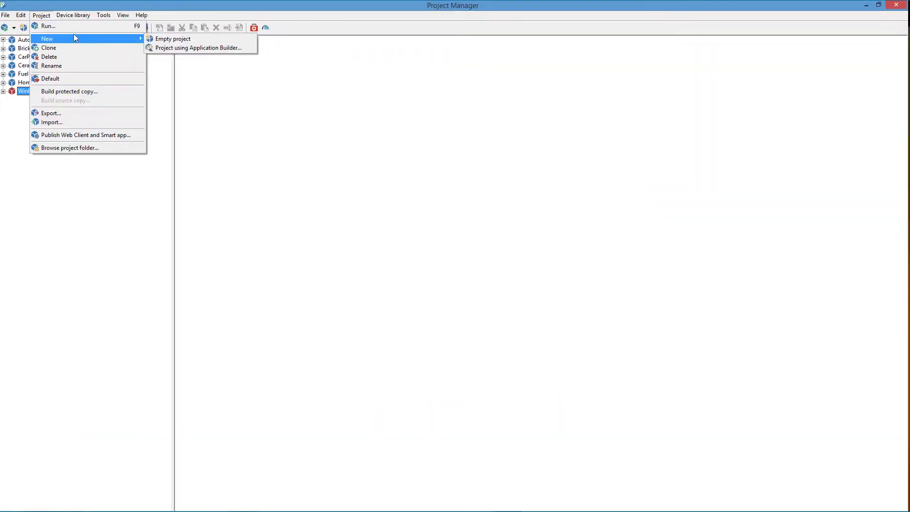
click(166, 38)
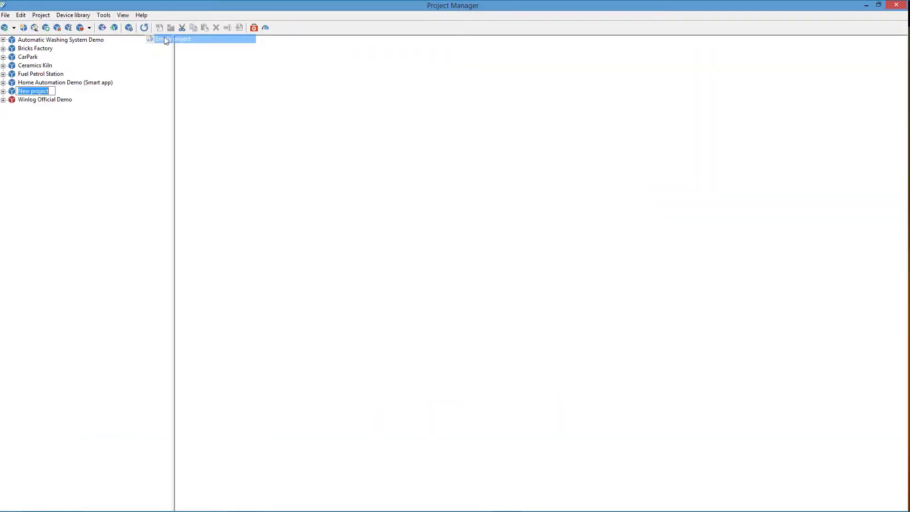
text(Tutorial)
click(3, 91)
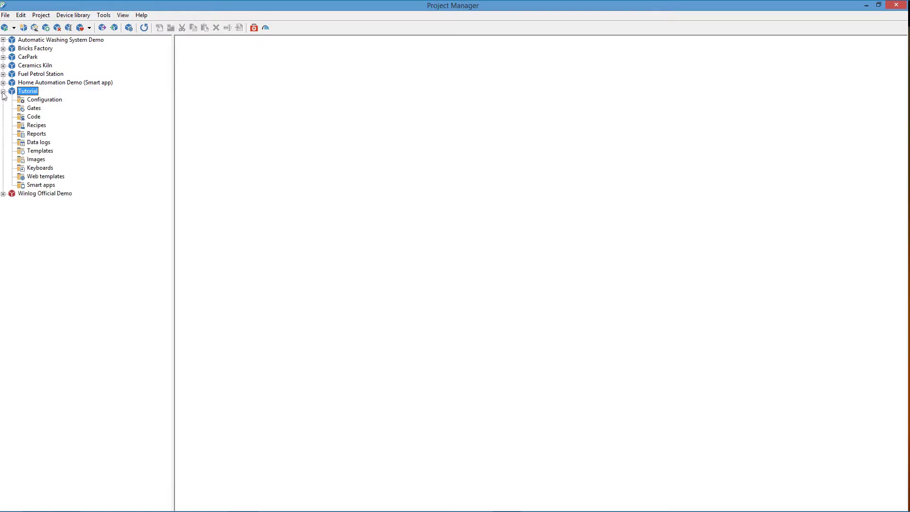
click(33, 100)
click(194, 42)
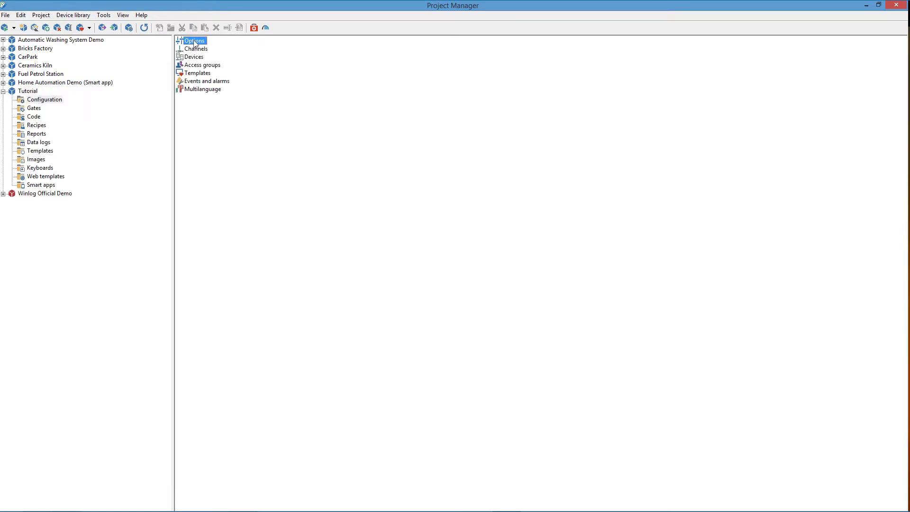
Step: Give the Tutorial project caption 'Tutorial Project' and description 'Winlog Evo Demo'
double_click(195, 43)
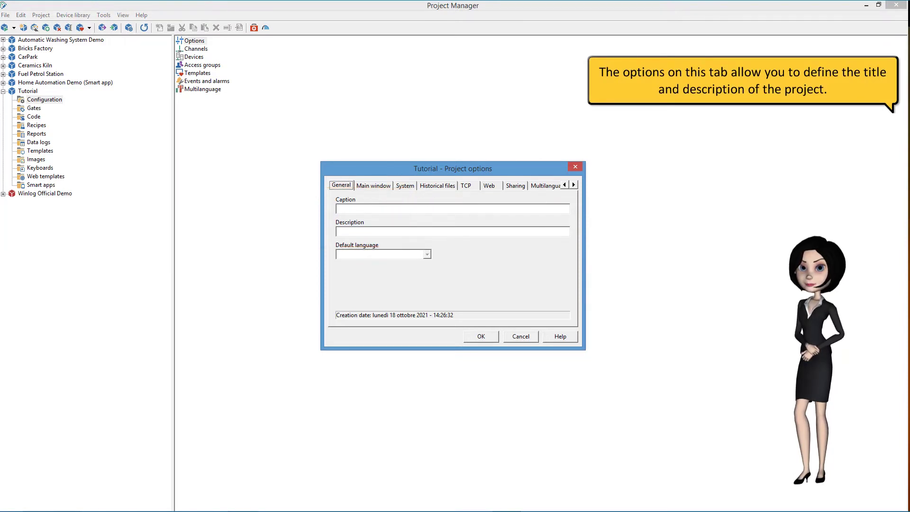
click(363, 210)
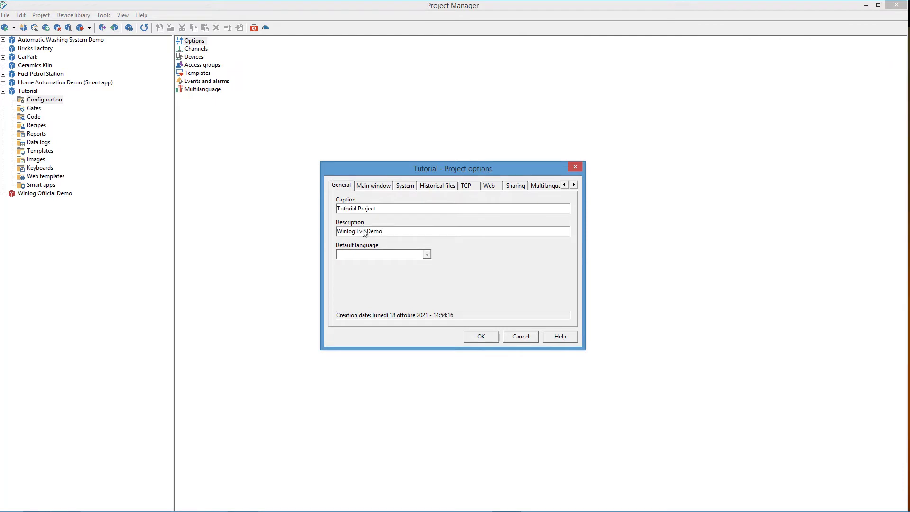
click(382, 187)
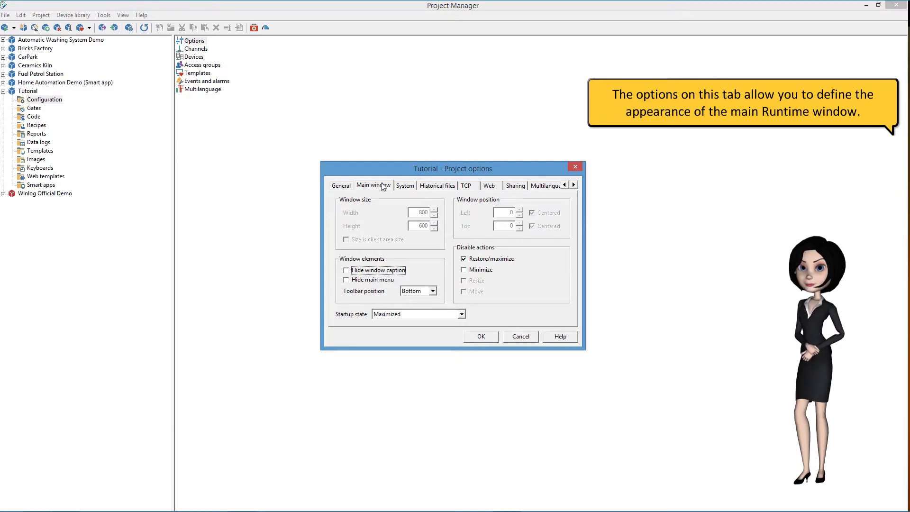
Step: Hide the runtime window caption and main menu, and set the taskbar to auto-hide
click(347, 270)
click(358, 279)
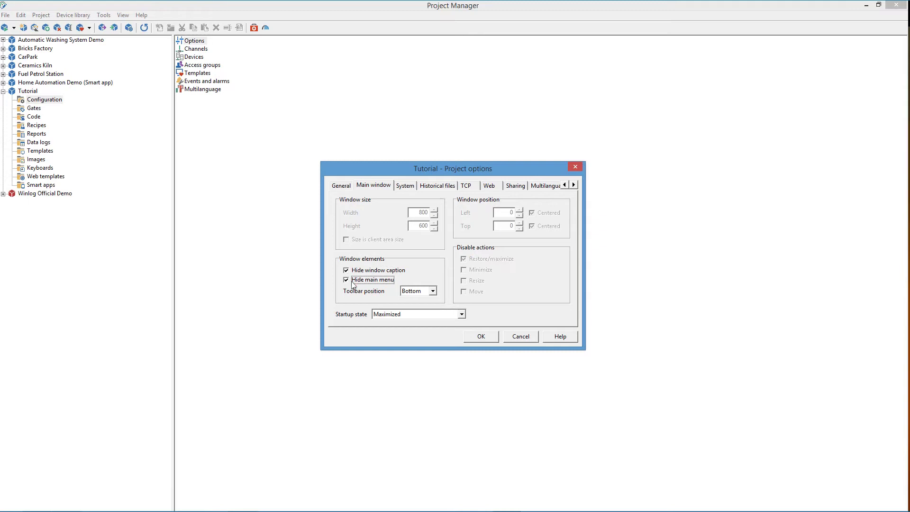
click(405, 186)
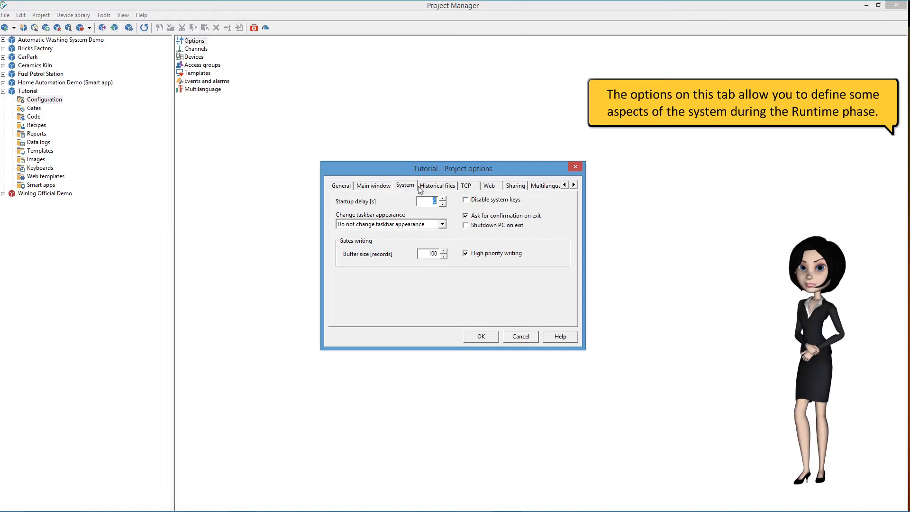
click(440, 224)
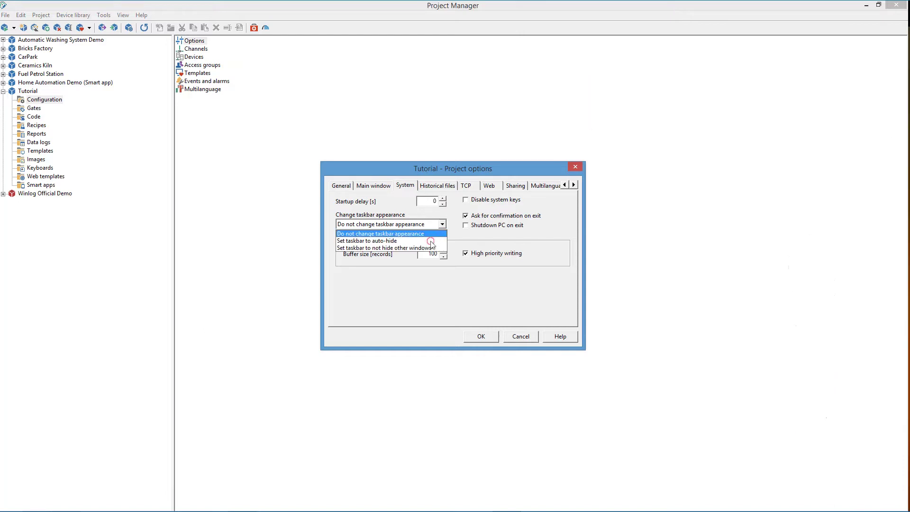
click(437, 239)
click(448, 189)
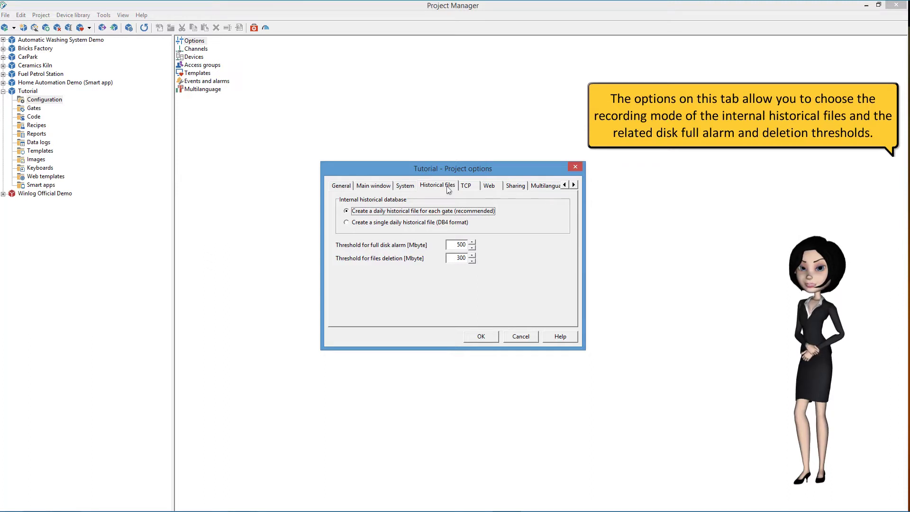
Step: Confirm the Tutorial project options with OK and return to the Configuration folder
click(477, 335)
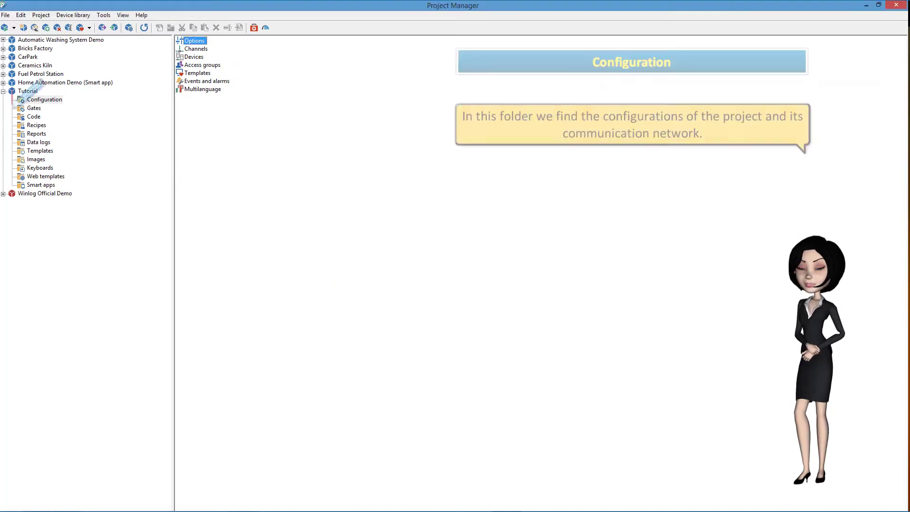